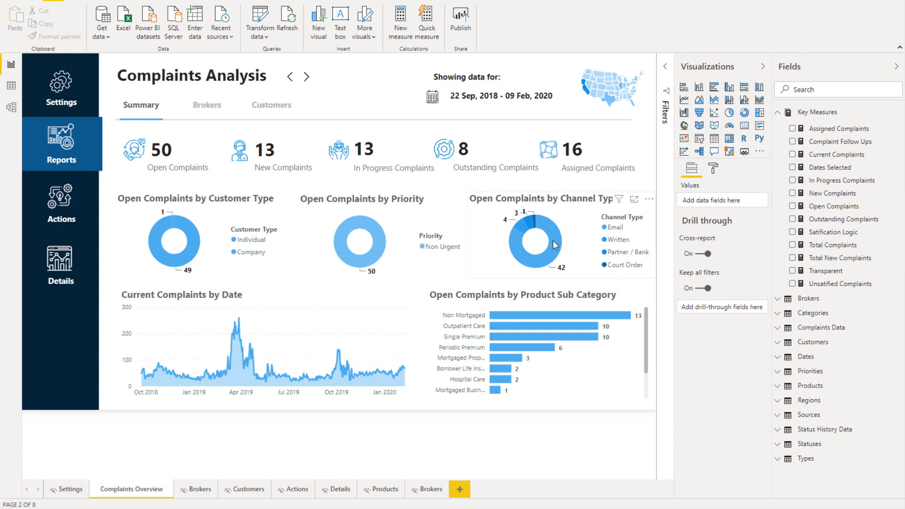
# - Look over the Products and Brokers tooltip pages in the report
pyautogui.moveTo(554, 245)
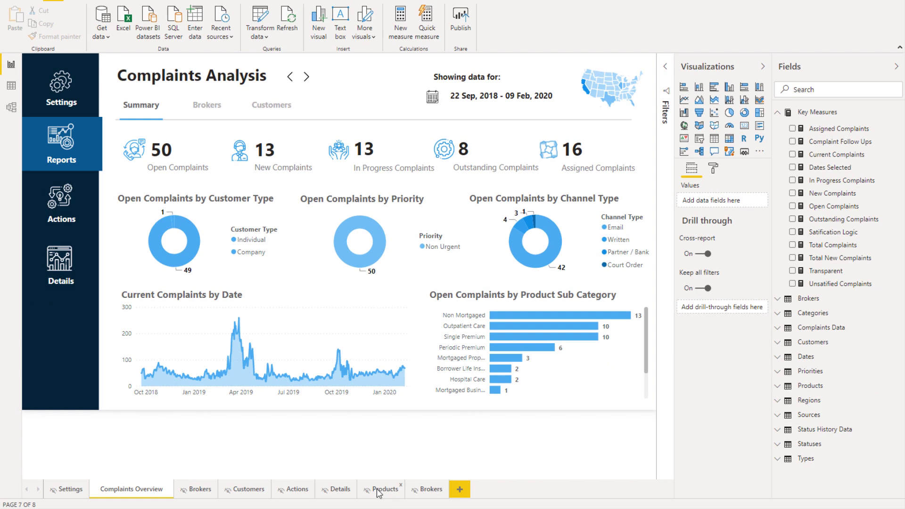
pyautogui.click(379, 489)
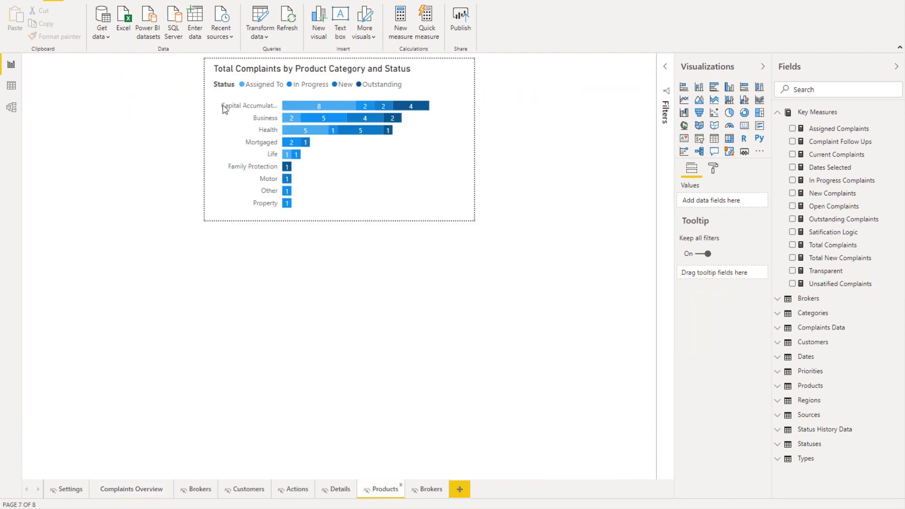
pyautogui.click(424, 490)
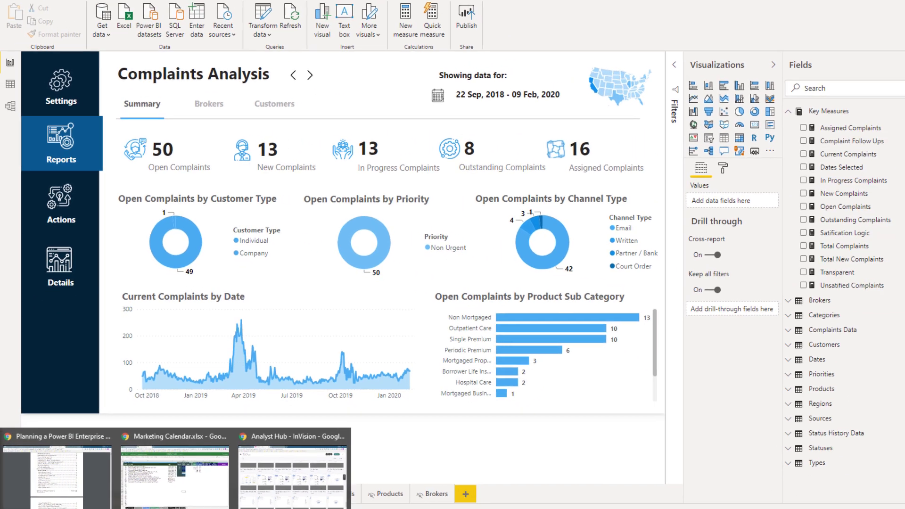
# - In Chrome, bring up the Power BI Showcase page and scroll through its report showcase cards
pyautogui.click(292, 469)
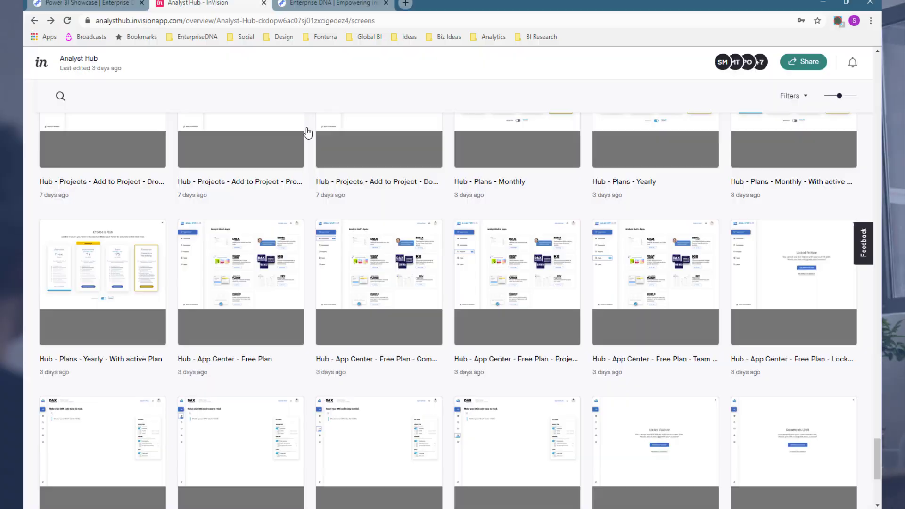
pyautogui.click(121, 7)
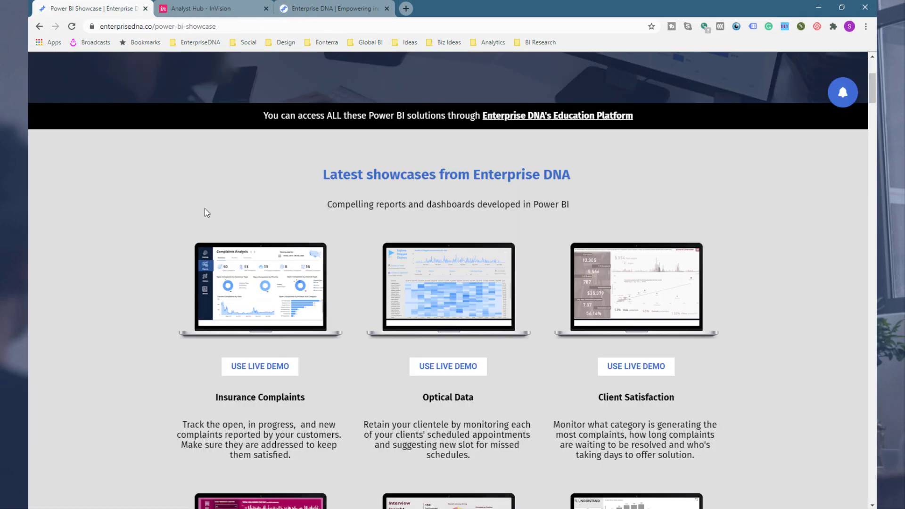
pyautogui.scroll(5, 204, 210)
pyautogui.scroll(-4, 205, 213)
pyautogui.scroll(-5, 196, 301)
pyautogui.scroll(-10, 197, 302)
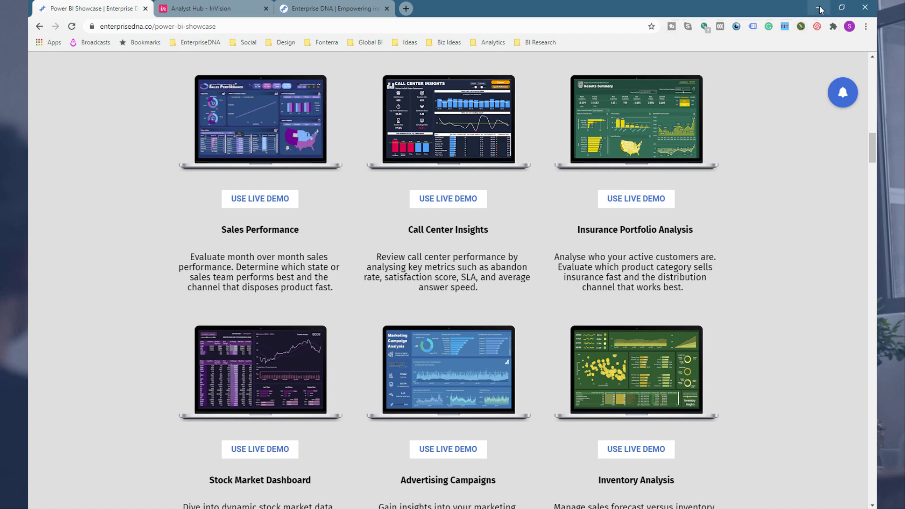
# - Back in Power BI, go to Complaint Action Plans and preview the gear and headset icon tooltips
pyautogui.click(819, 7)
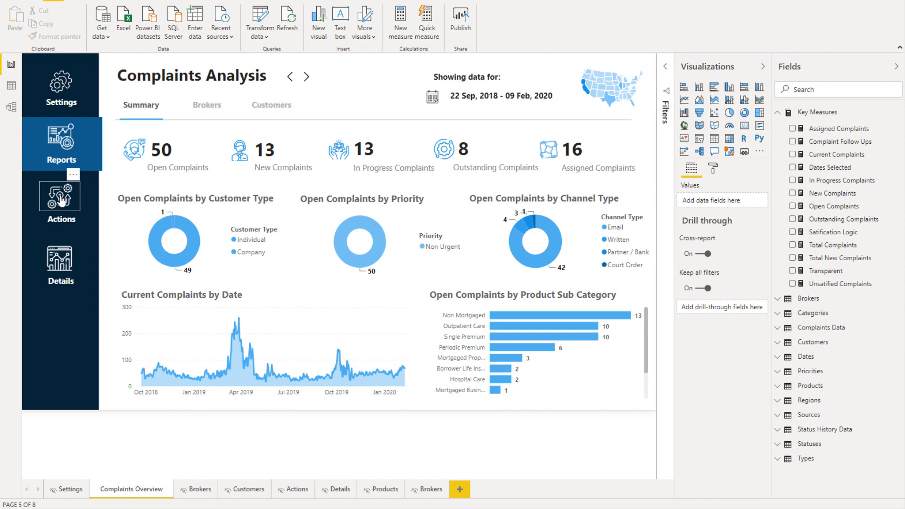
pyautogui.keyDown('ctrl'); pyautogui.click(61, 200); pyautogui.keyUp('ctrl')
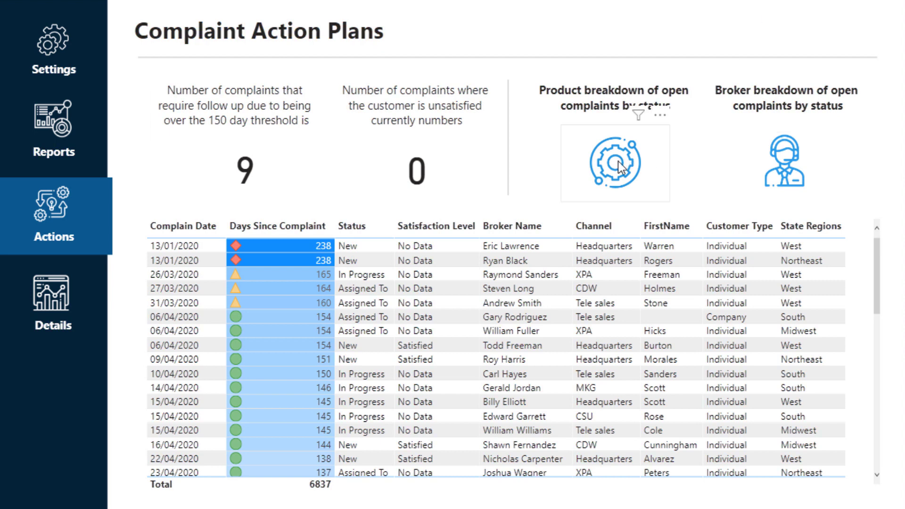
pyautogui.moveTo(618, 161)
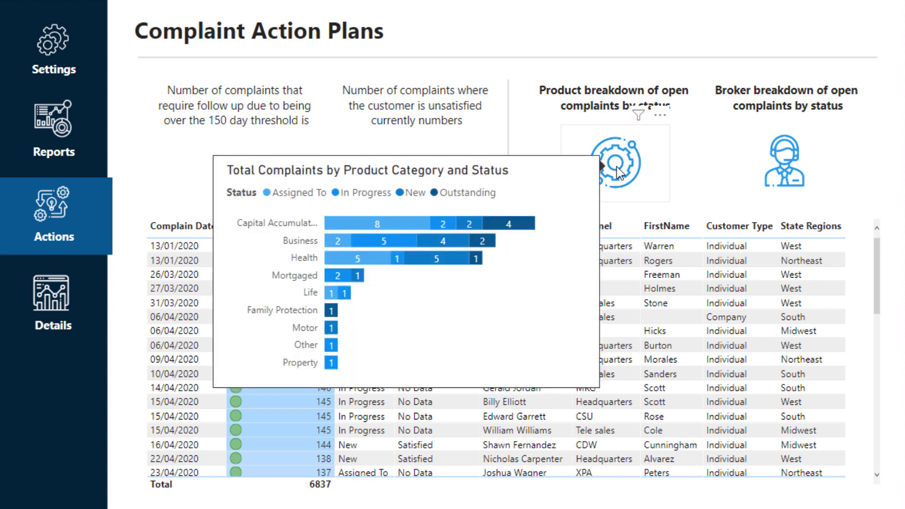
pyautogui.moveTo(782, 169)
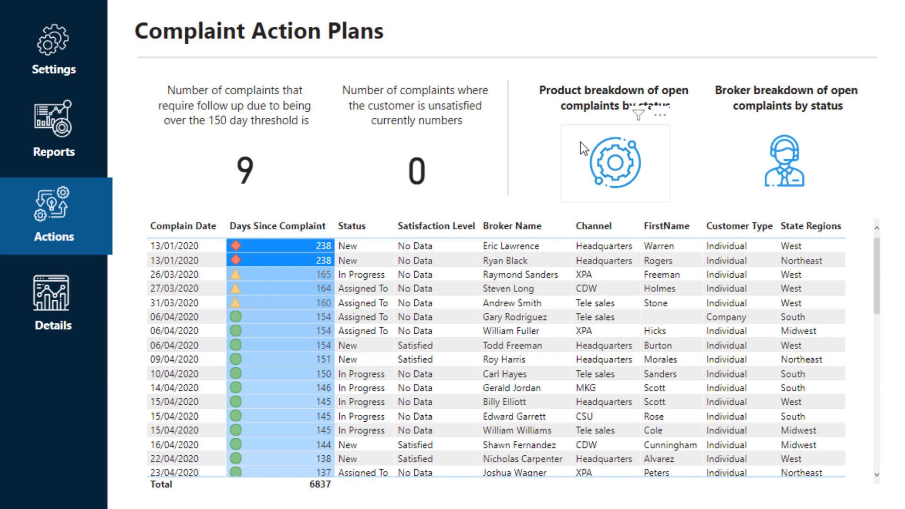
# - Deselect the gear image and bring up the ribbon's Insert commands
pyautogui.click(581, 142)
pyautogui.click(534, 147)
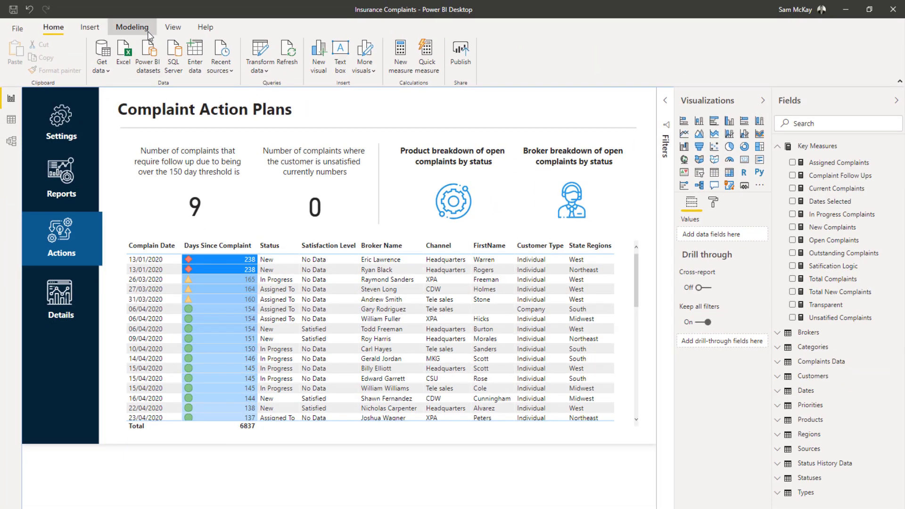
pyautogui.click(149, 33)
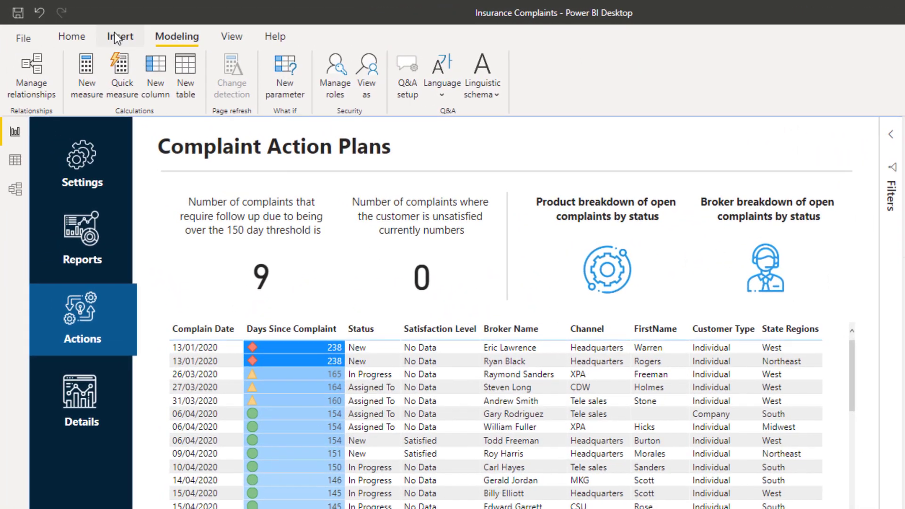
pyautogui.click(90, 28)
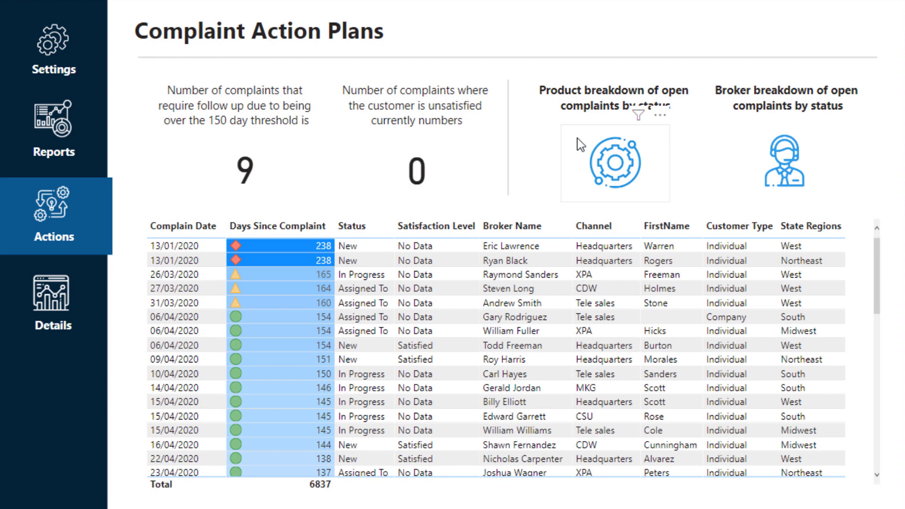
# - Move the product gear image right and turn on its Action setting
pyautogui.moveTo(581, 144); pyautogui.dragTo(669, 171)
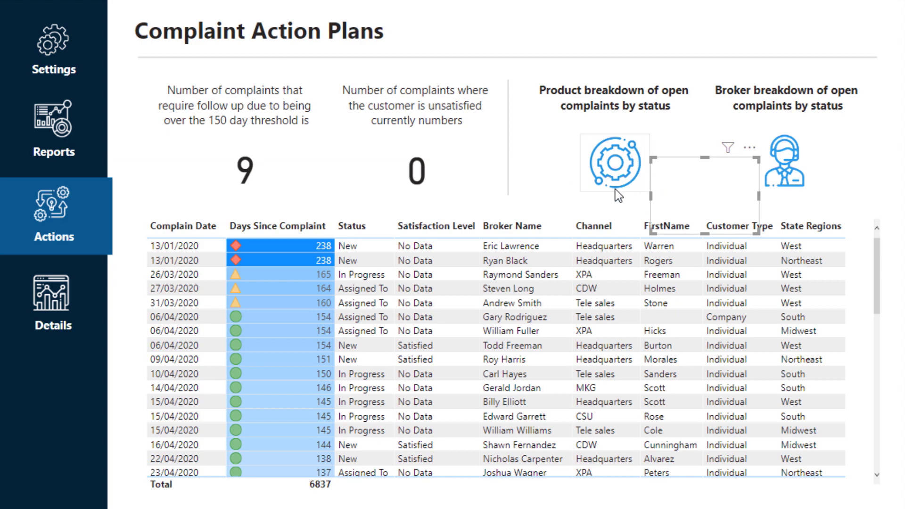
pyautogui.click(587, 171)
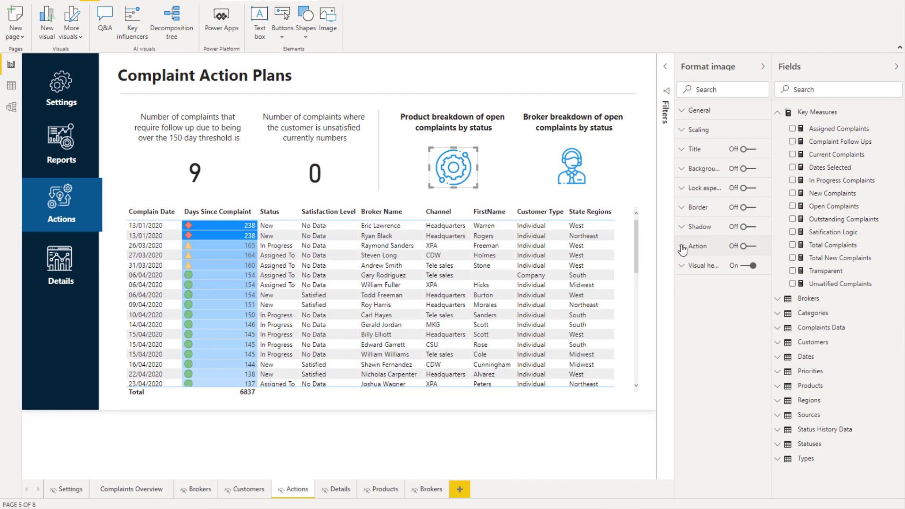
pyautogui.click(681, 247)
pyautogui.click(748, 246)
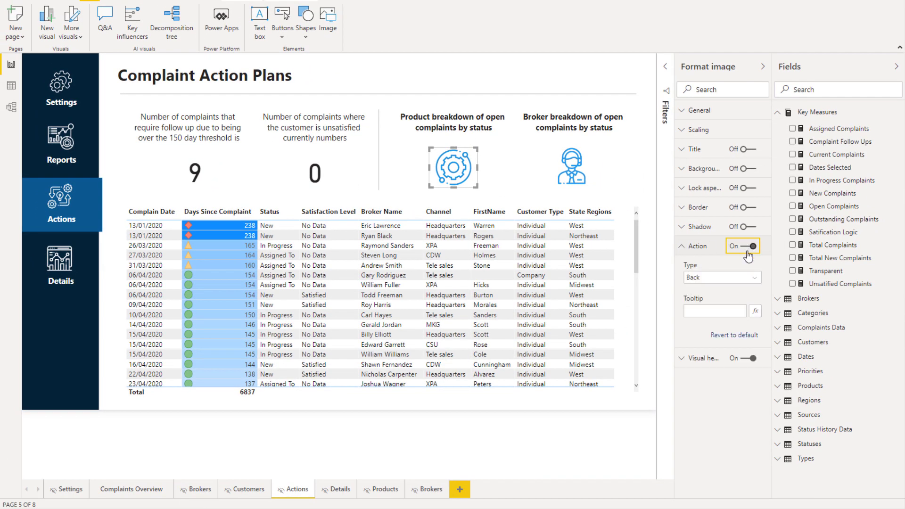
# - Keep the action type as Back and drop a Complaint Follow Ups card onto the canvas
pyautogui.click(732, 282)
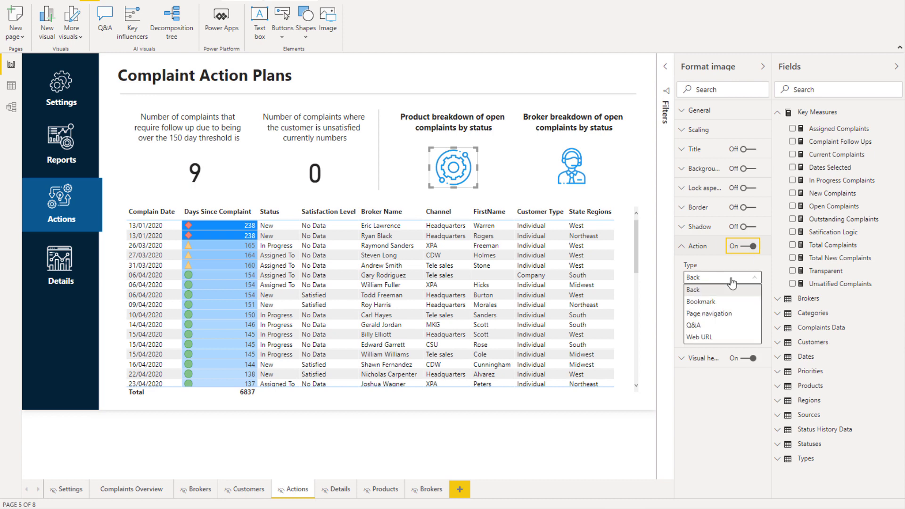
pyautogui.click(732, 282)
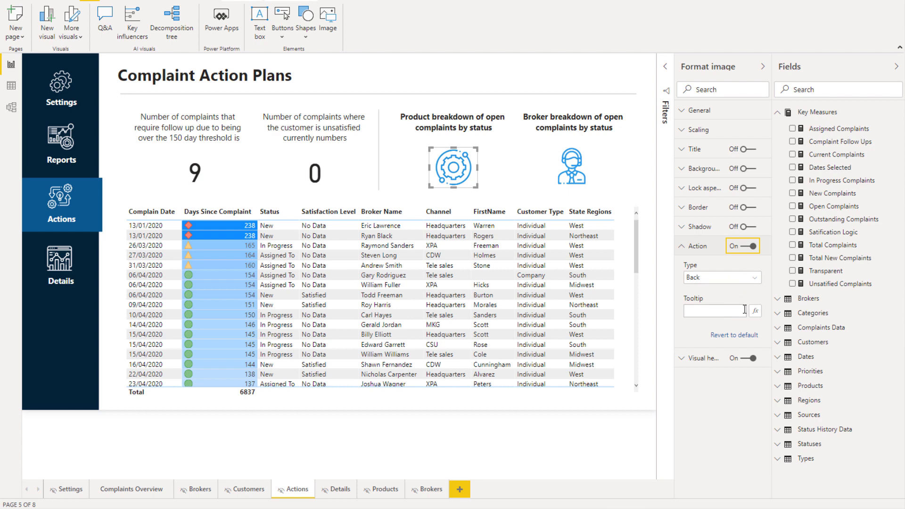
pyautogui.click(740, 311)
pyautogui.click(713, 281)
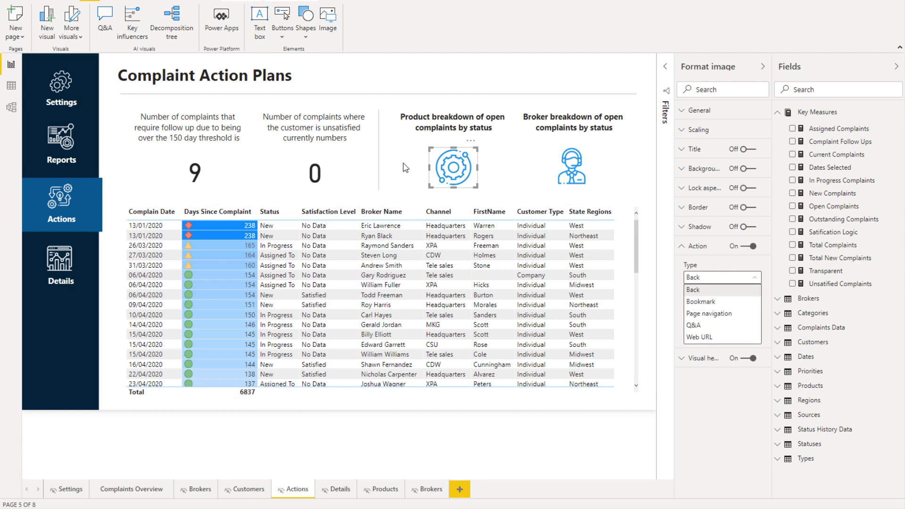
pyautogui.click(513, 178)
pyautogui.moveTo(502, 187); pyautogui.dragTo(502, 187)
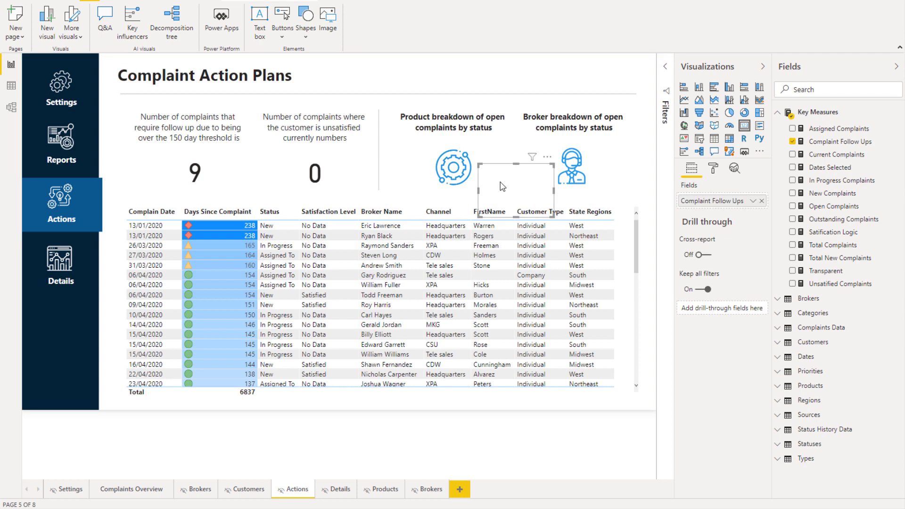
# - Move the new card over the gear icon and set its background transparency to 100%
pyautogui.moveTo(502, 187); pyautogui.dragTo(436, 163)
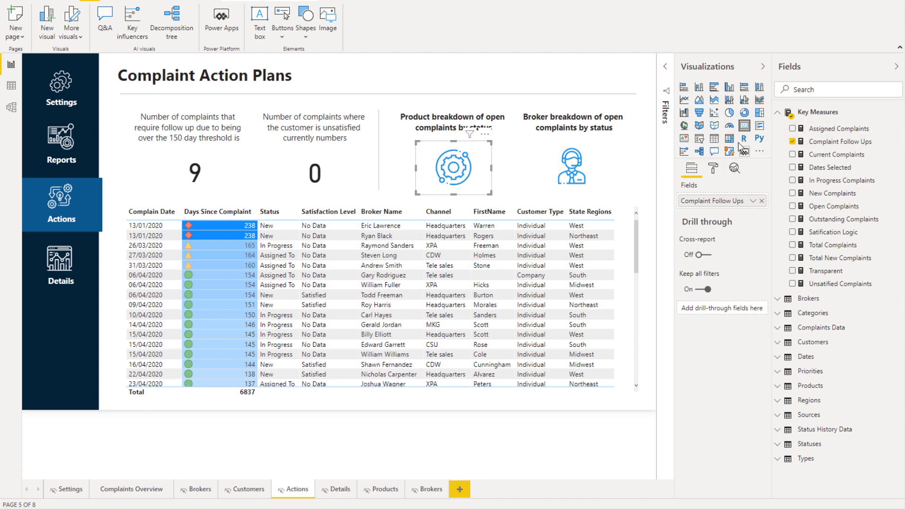
pyautogui.click(714, 168)
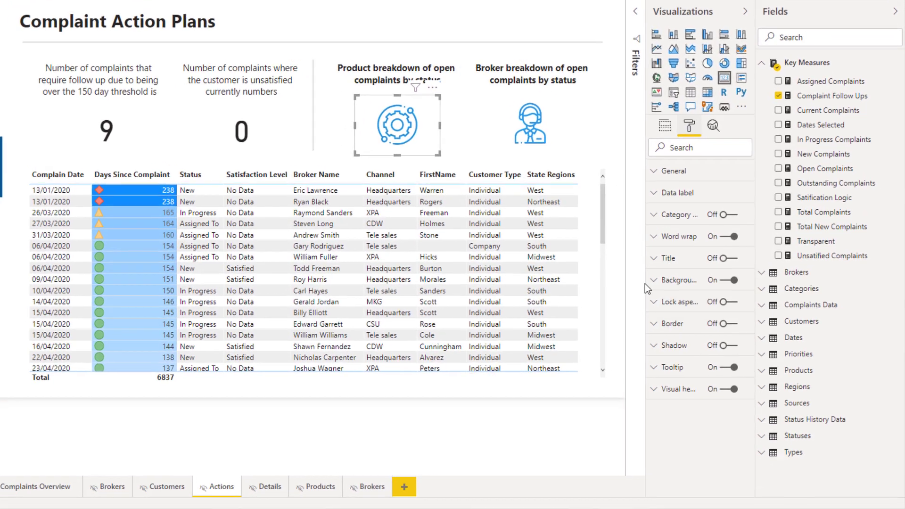
pyautogui.click(653, 280)
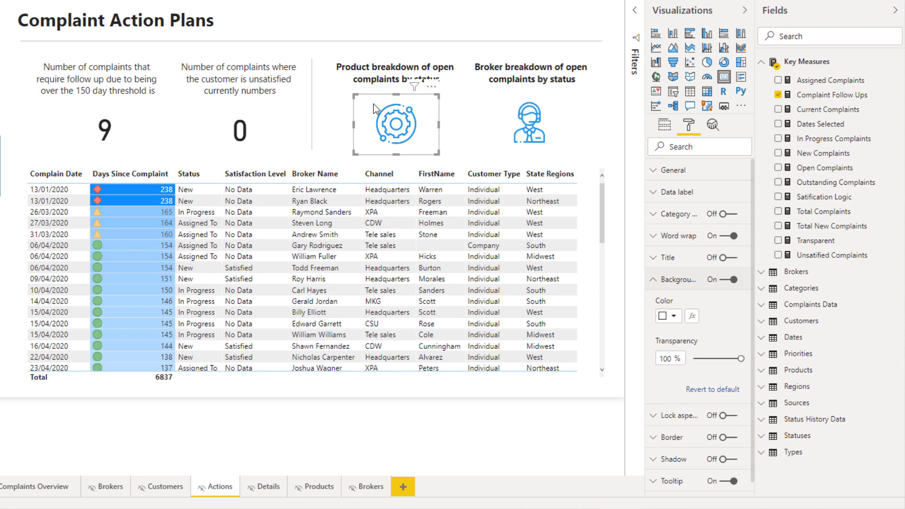
# - Compare against the card showing 9, then reselect the gear-icon card and expand its data label settings
pyautogui.click(370, 124)
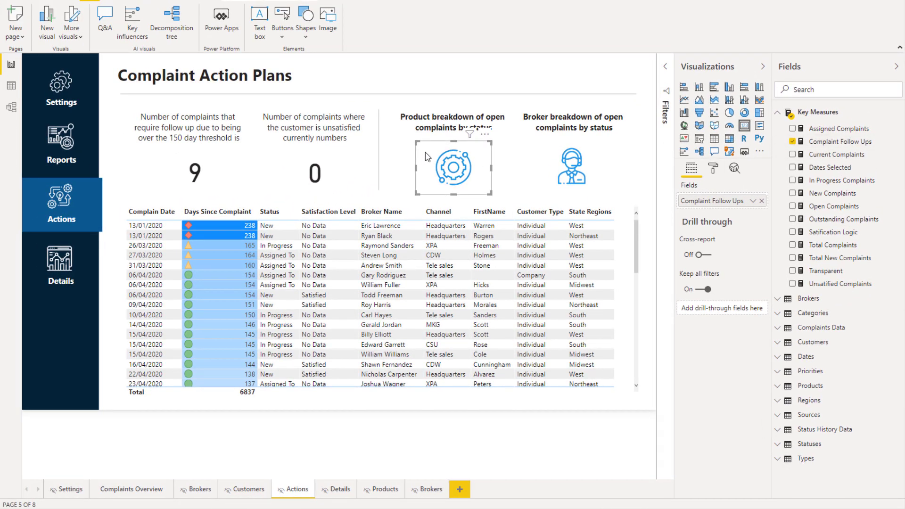
pyautogui.click(213, 172)
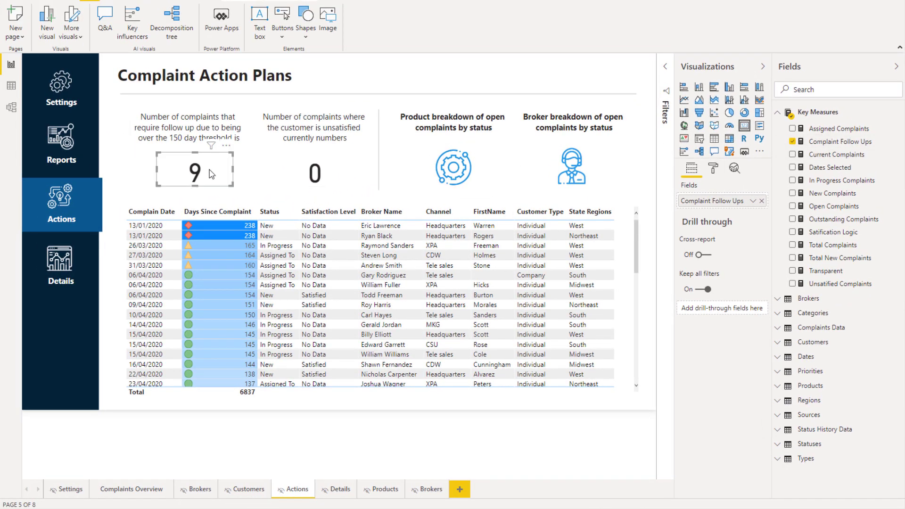
pyautogui.click(431, 168)
pyautogui.click(715, 170)
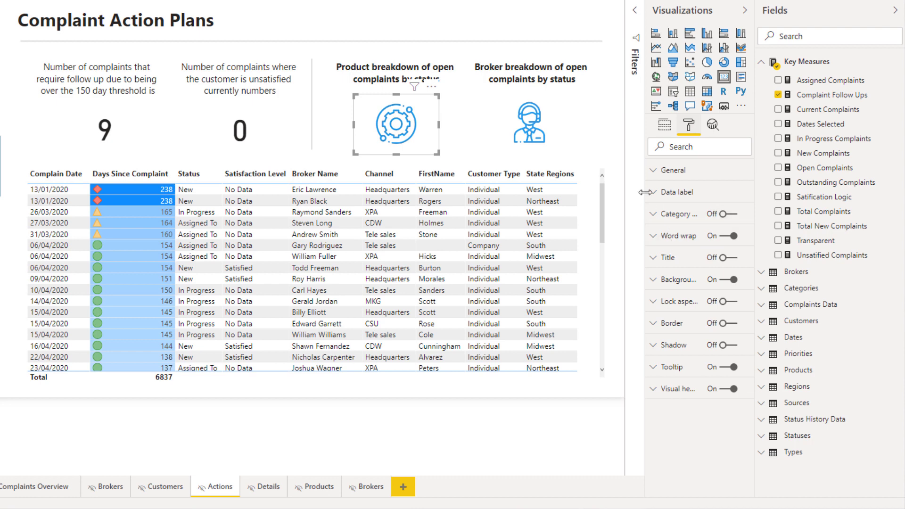
pyautogui.click(654, 193)
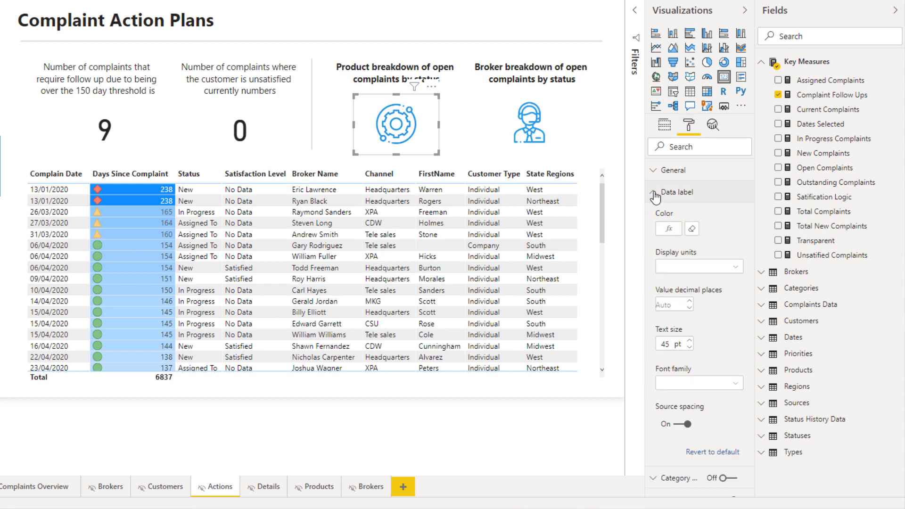
pyautogui.click(668, 229)
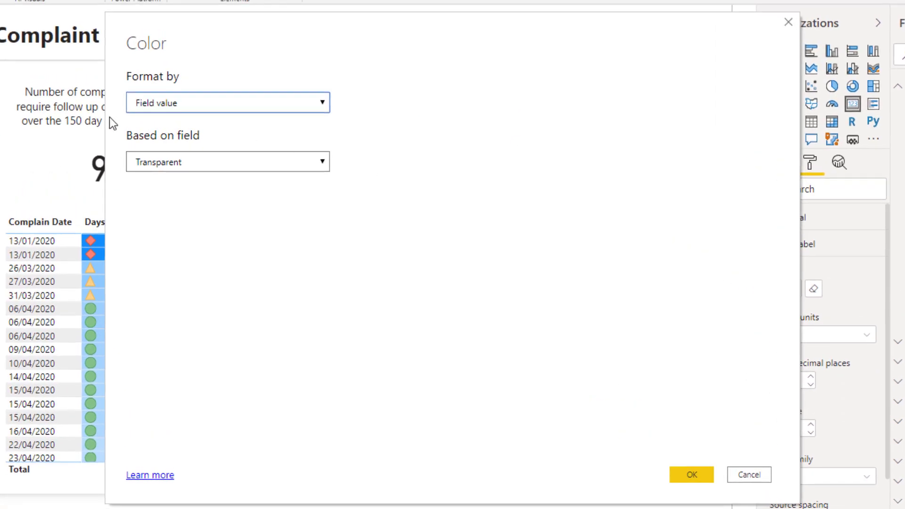
pyautogui.click(180, 168)
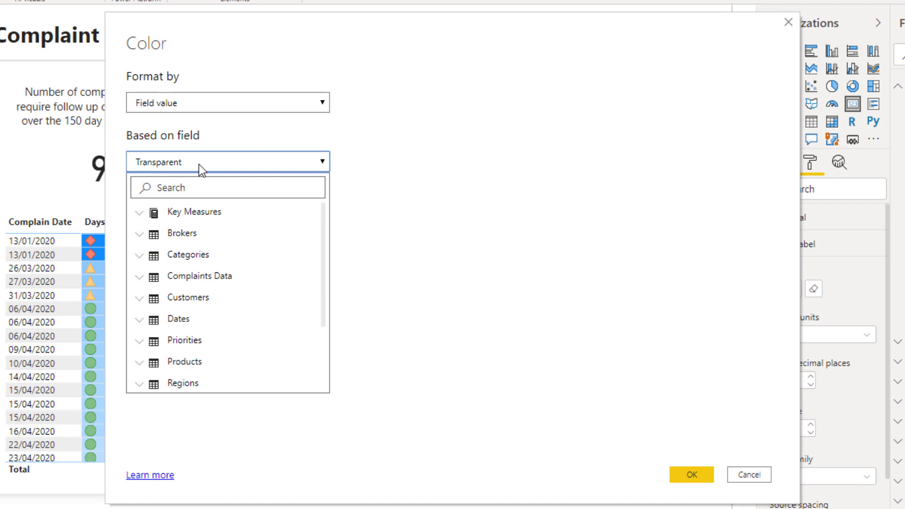
pyautogui.click(139, 213)
pyautogui.scroll(-2, 151, 222)
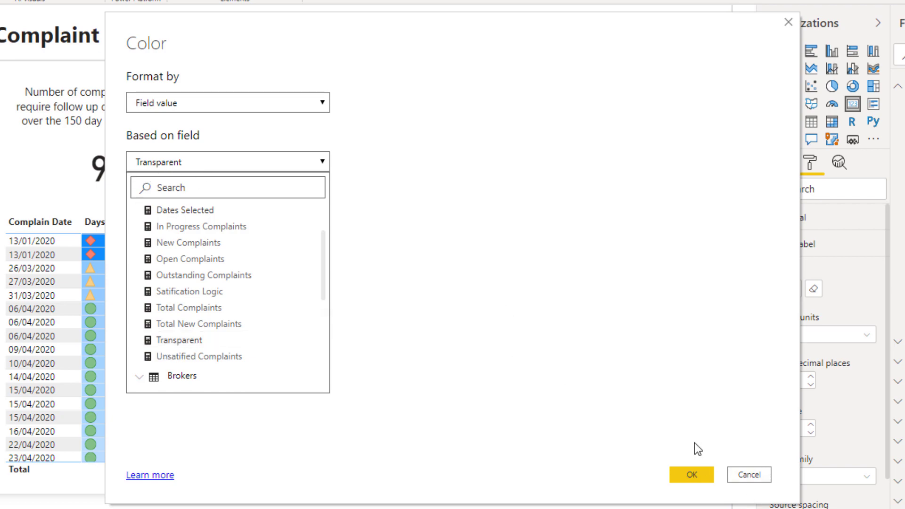
pyautogui.click(749, 474)
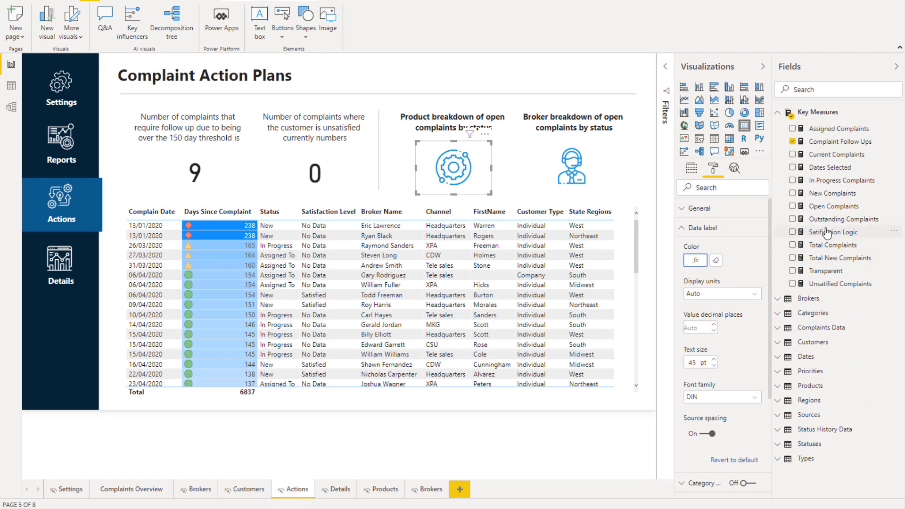
pyautogui.click(825, 272)
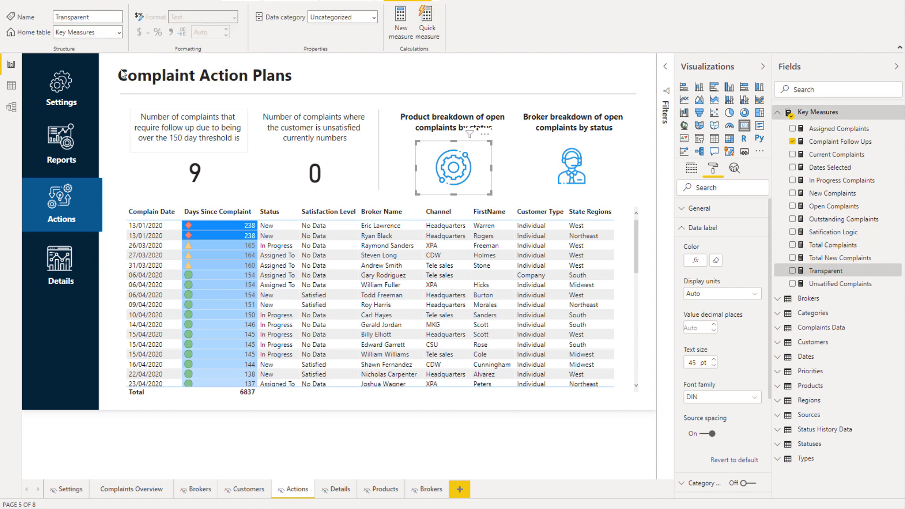
pyautogui.moveTo(127, 63); pyautogui.dragTo(173, 62)
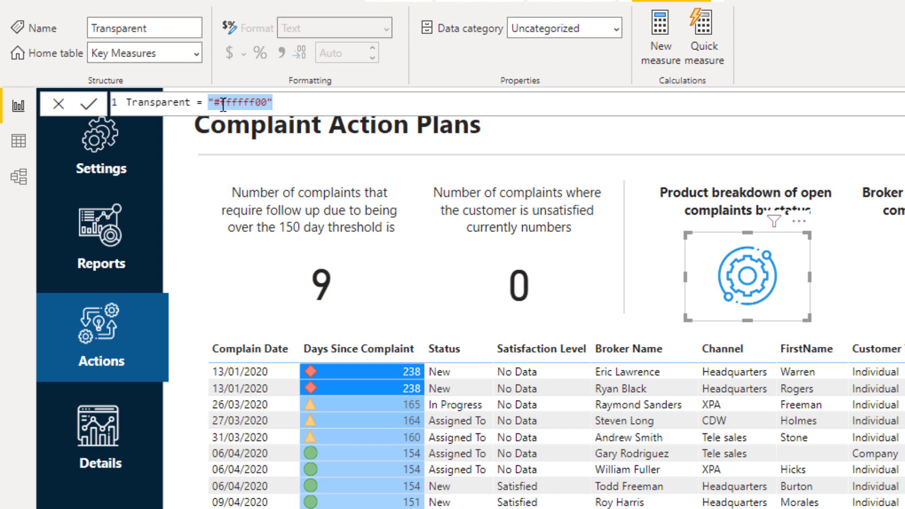
pyautogui.click(296, 106)
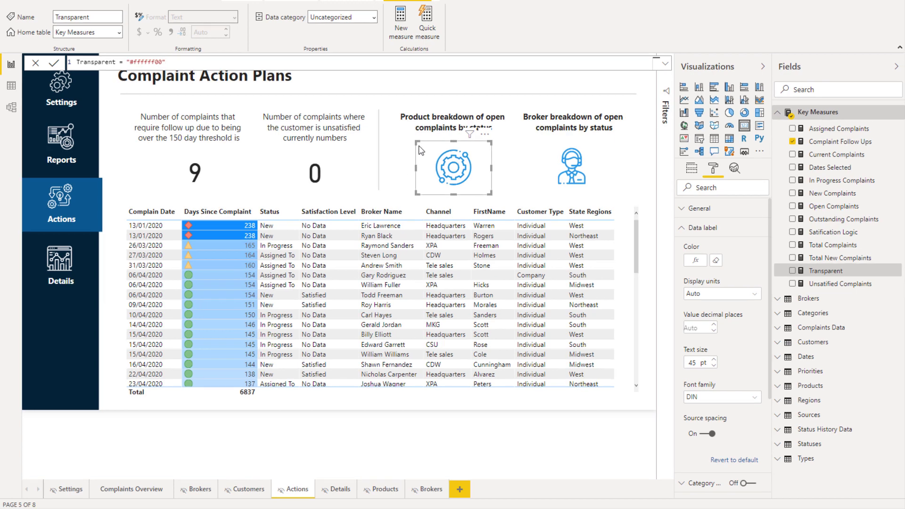
pyautogui.click(454, 155)
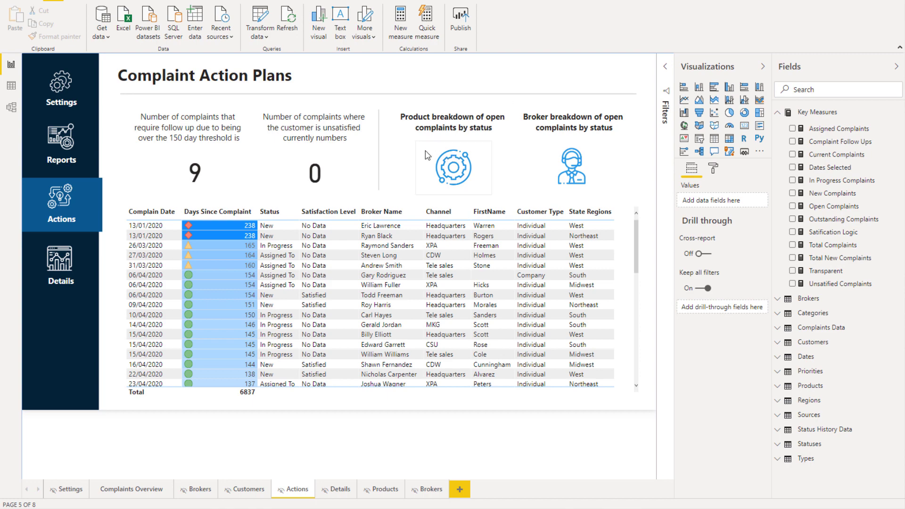
# - Show the product card's tooltip settings: Type Report page, Page Products
pyautogui.click(452, 161)
pyautogui.click(713, 169)
pyautogui.click(654, 367)
pyautogui.scroll(-3, 654, 376)
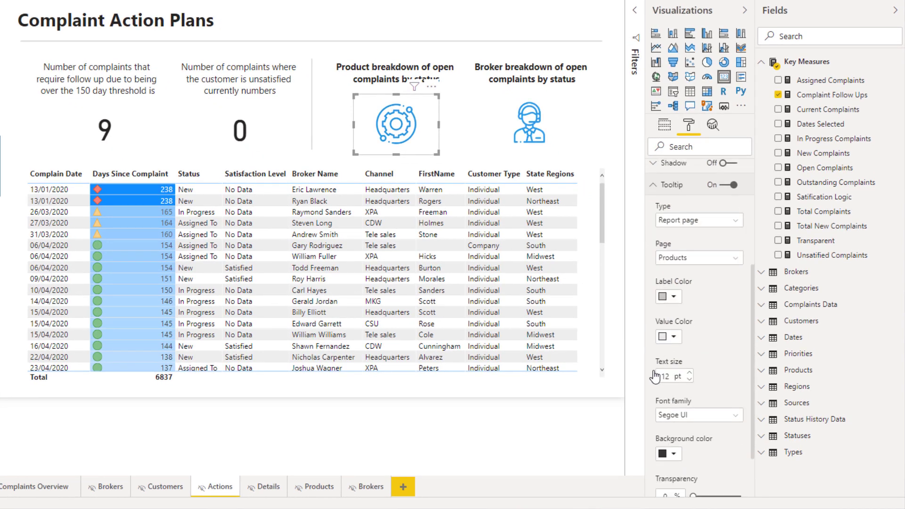
pyautogui.scroll(-2, 653, 370)
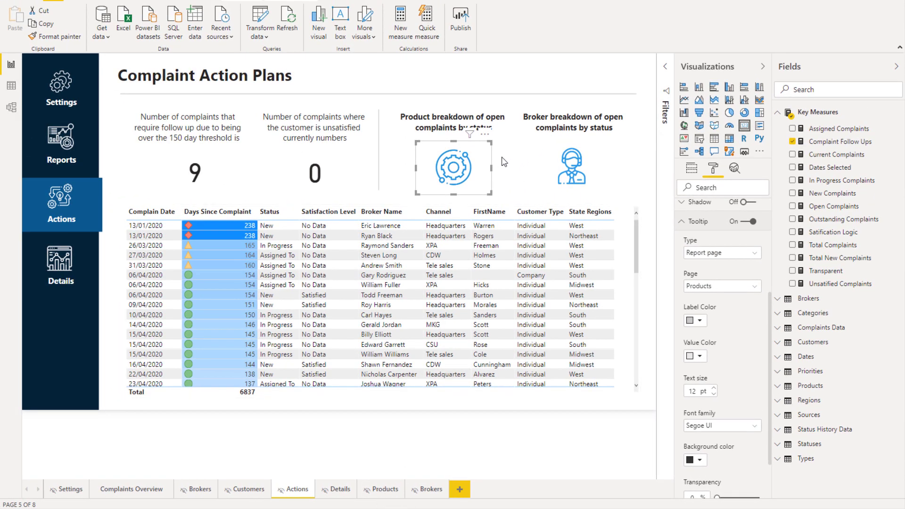
pyautogui.click(528, 160)
pyautogui.click(557, 172)
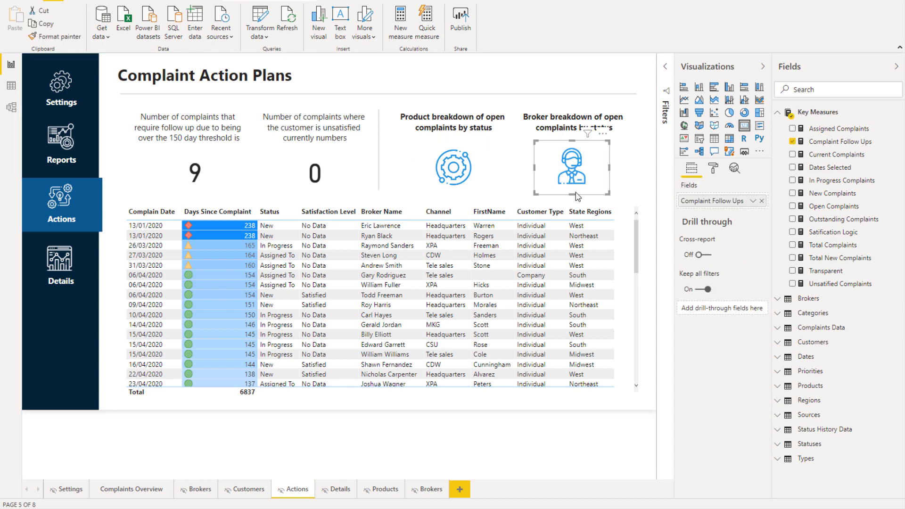
pyautogui.click(713, 169)
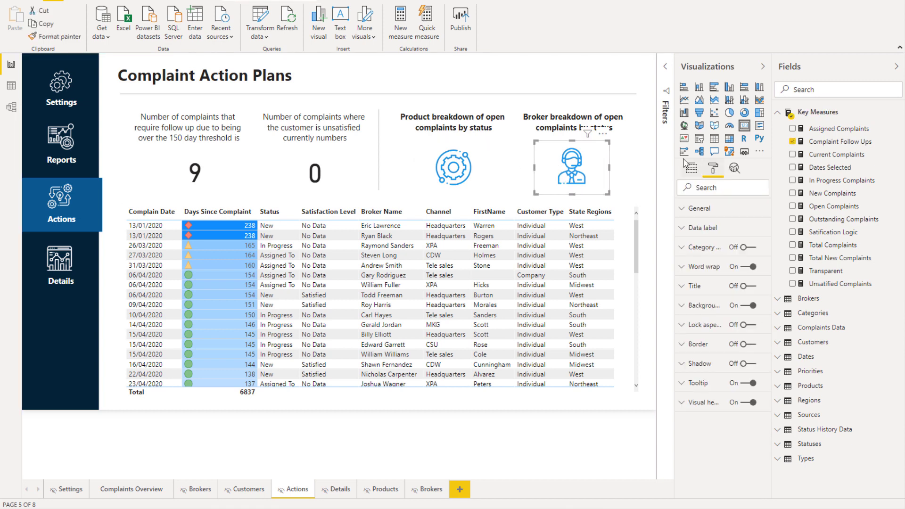
pyautogui.click(683, 387)
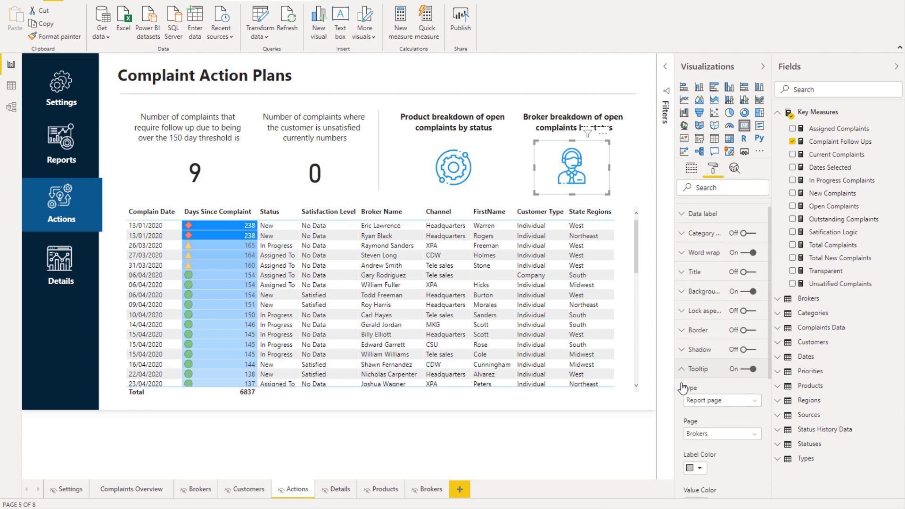
pyautogui.click(431, 490)
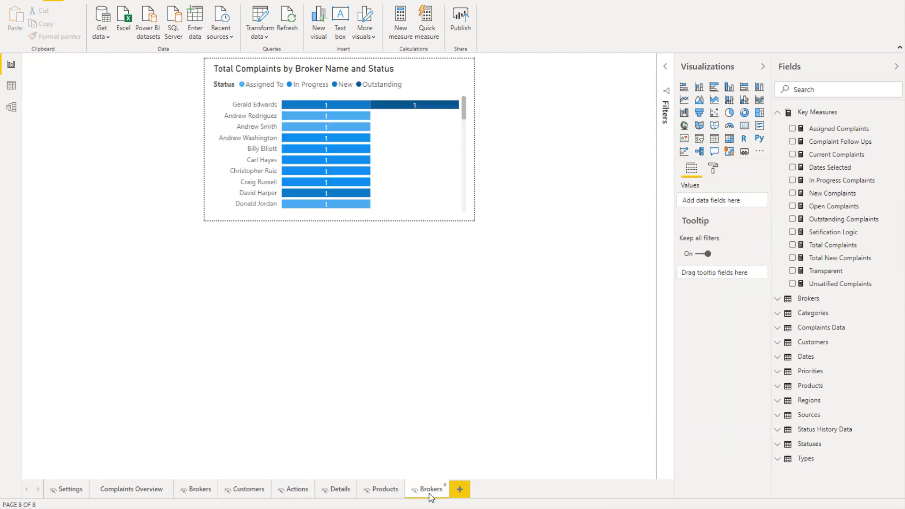
pyautogui.moveTo(430, 497); pyautogui.dragTo(295, 493)
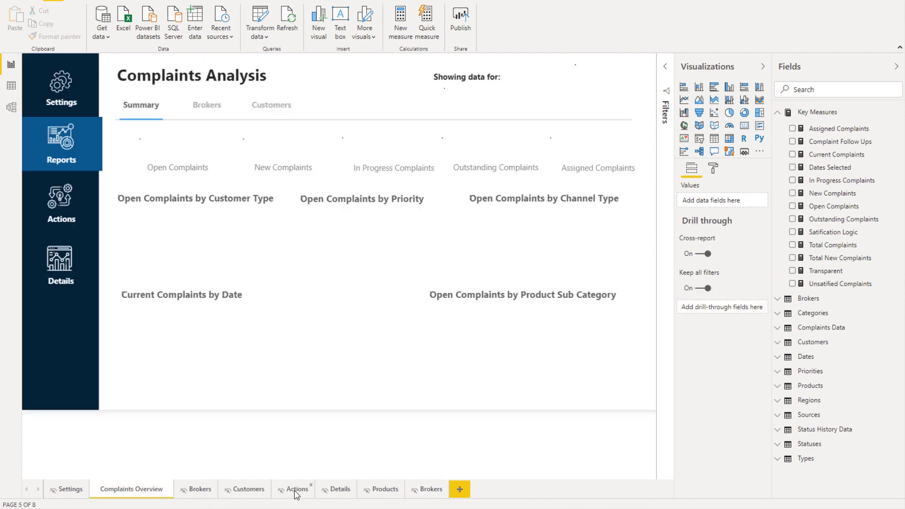
pyautogui.click(296, 493)
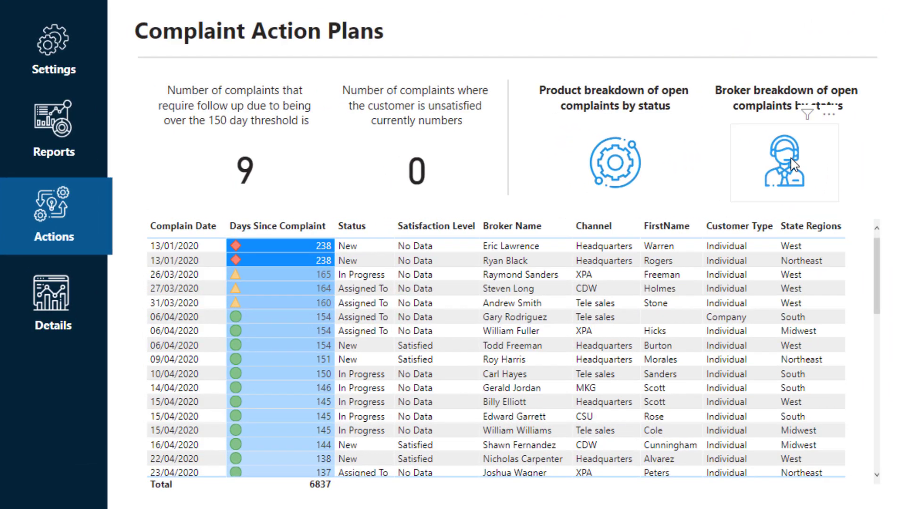
pyautogui.moveTo(794, 165)
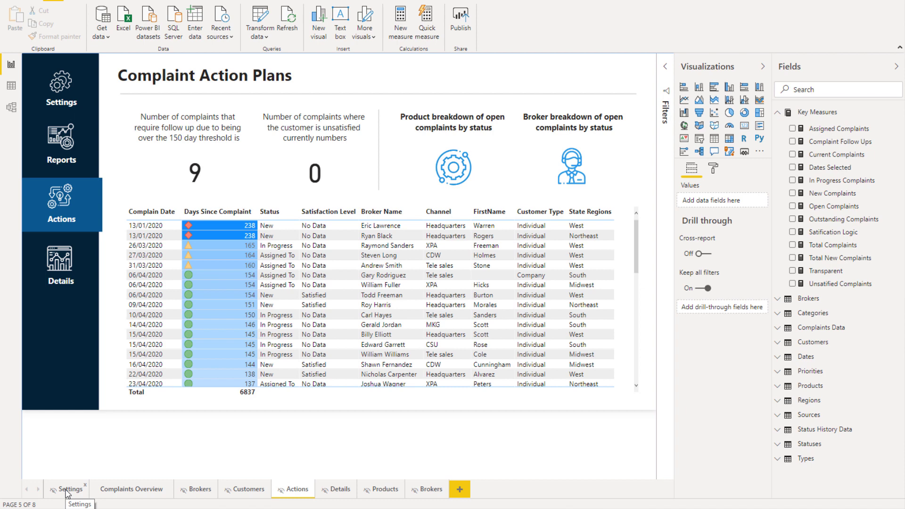
# - On the Settings page, set the date range to 14/01/2019–13/05/2020
pyautogui.click(66, 491)
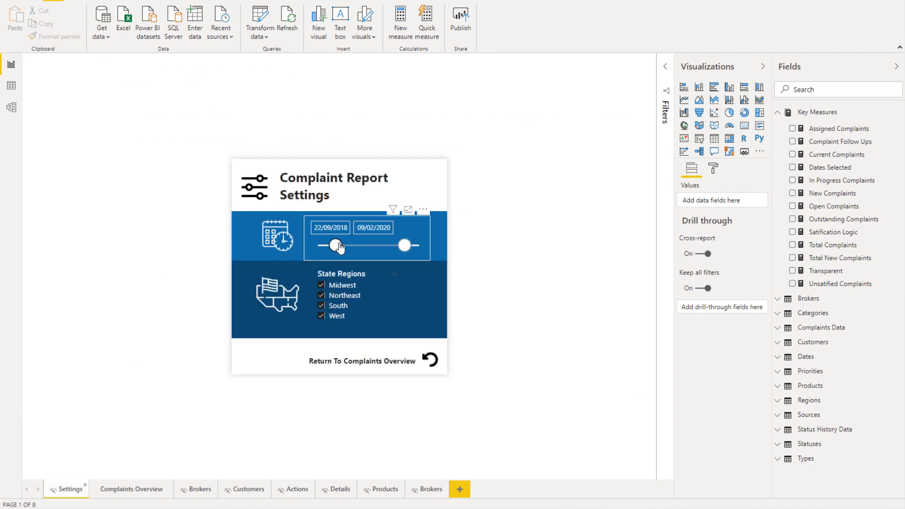
pyautogui.moveTo(343, 249); pyautogui.dragTo(358, 249)
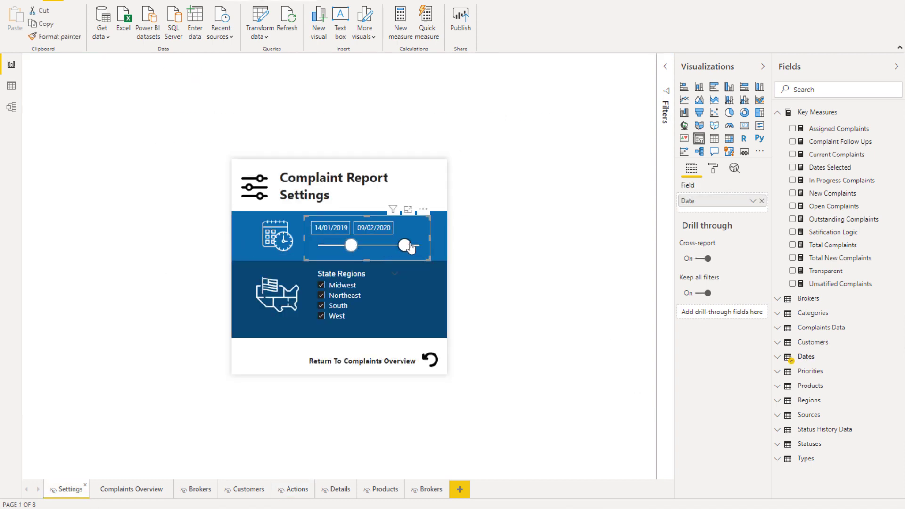
pyautogui.moveTo(409, 246); pyautogui.dragTo(418, 245)
# - Exclude West and South so only Midwest and Northeast remain, then view Complaints Overview
pyautogui.click(322, 317)
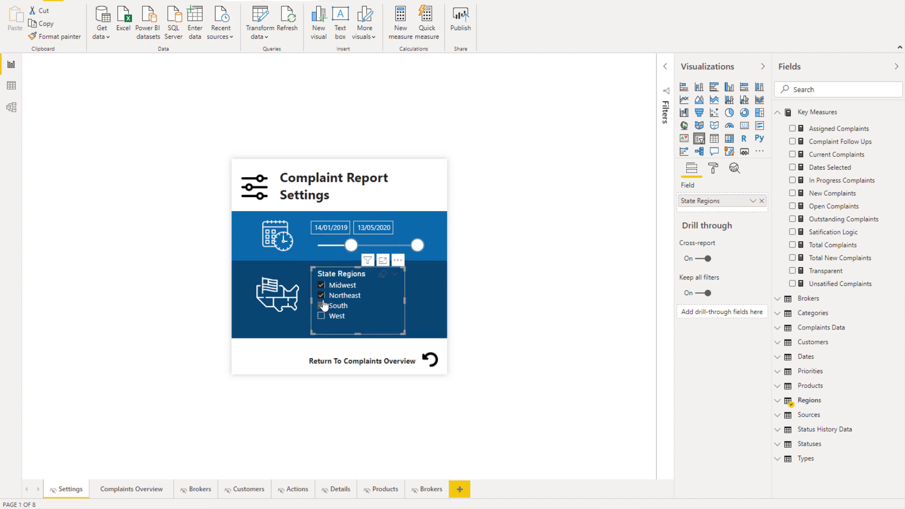
pyautogui.click(321, 306)
pyautogui.click(469, 322)
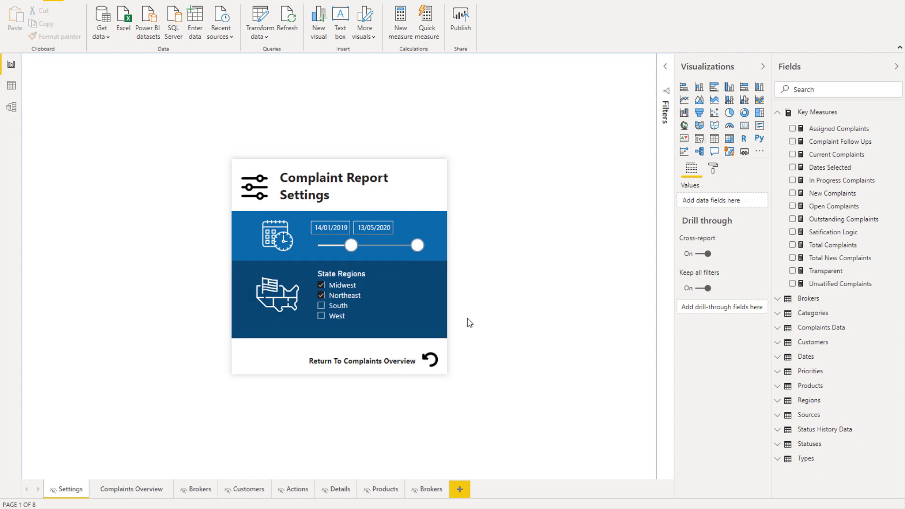
pyautogui.click(129, 489)
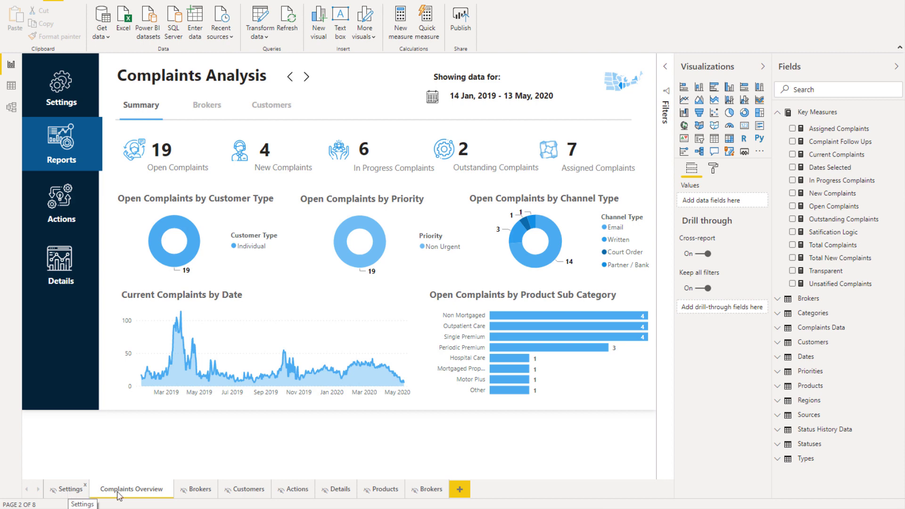
# - Return to Complaint Action Plans and preview the product and broker tooltips under the regional filter
pyautogui.click(288, 489)
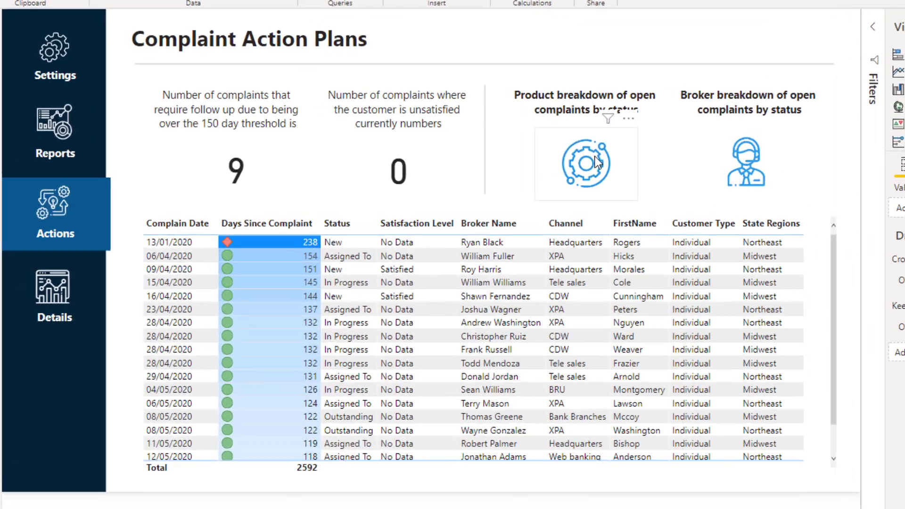
pyautogui.moveTo(596, 162)
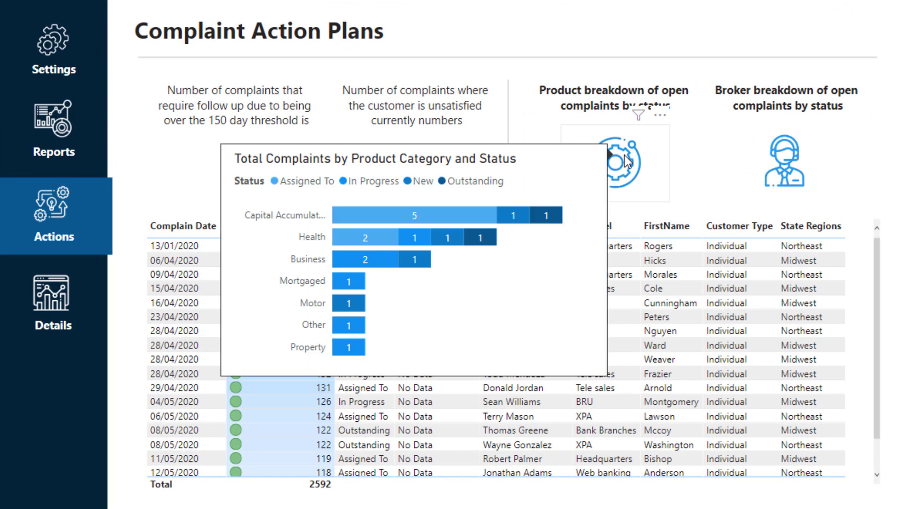
pyautogui.moveTo(787, 163)
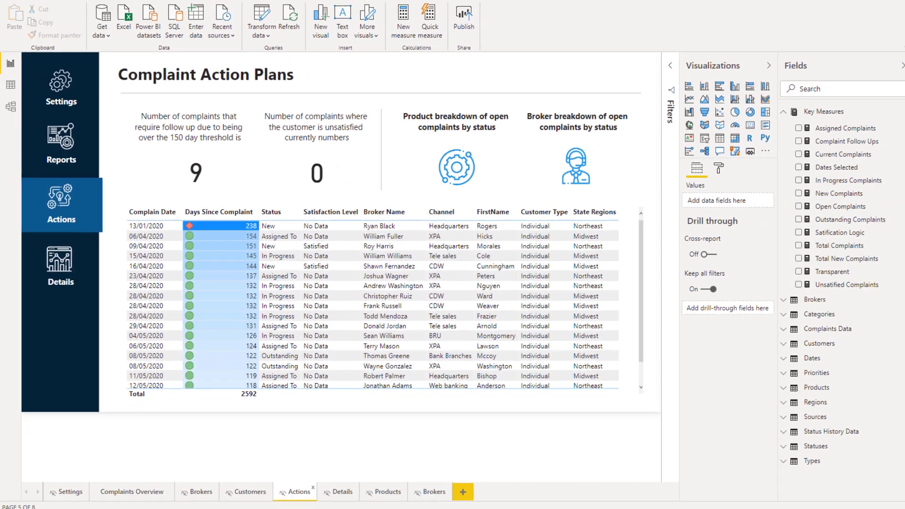
# - Bring Chrome forward and load info.enterprisedna.co in a new tab
pyautogui.moveTo(411, 508)
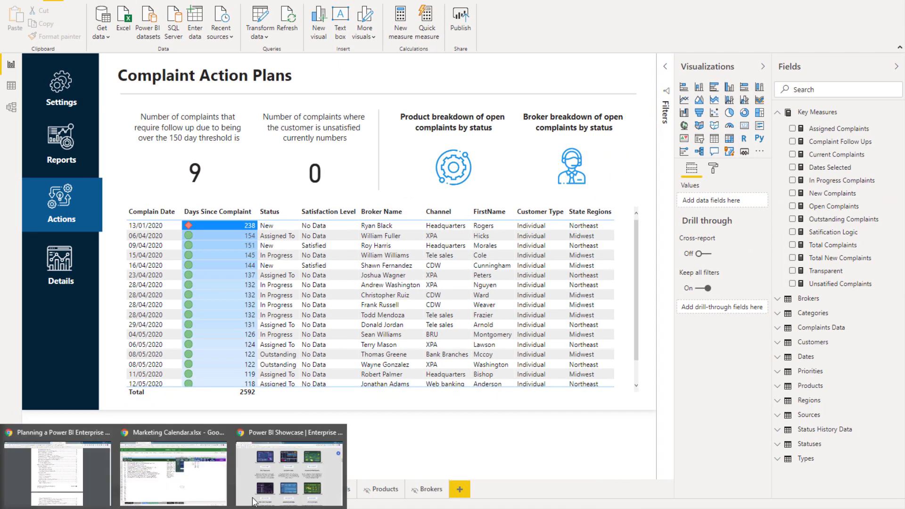
pyautogui.click(311, 487)
pyautogui.scroll(8, 182, 220)
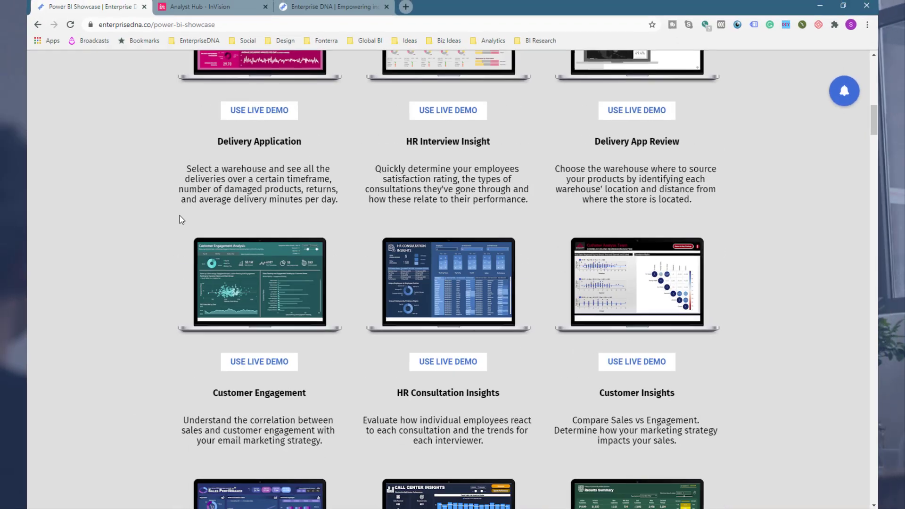
pyautogui.scroll(10, 182, 220)
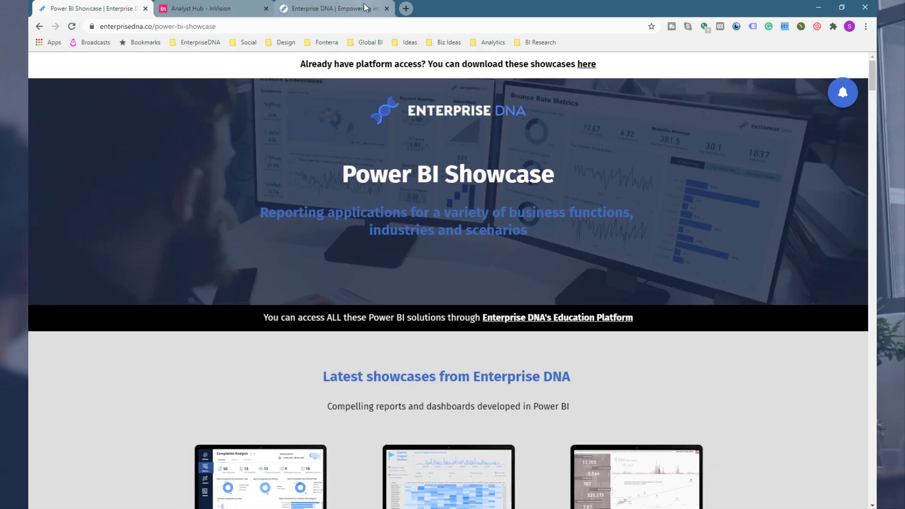
pyautogui.click(403, 9)
pyautogui.write('info.enterprisedna.co')
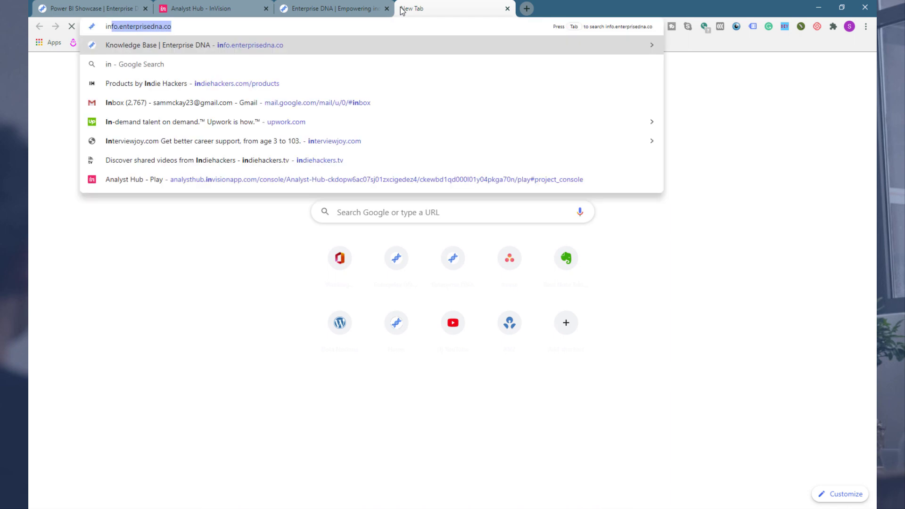
pyautogui.press('Return')
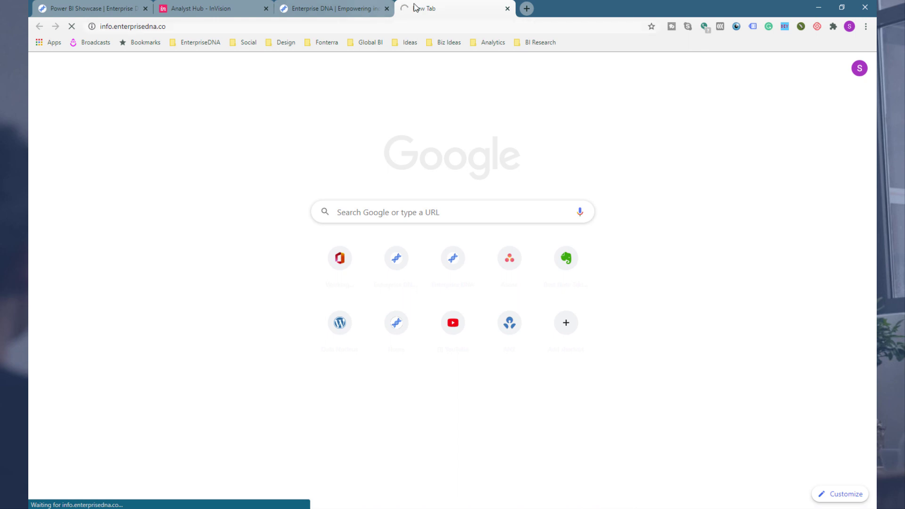
pyautogui.click(341, 24)
pyautogui.click(346, 11)
pyautogui.click(448, 9)
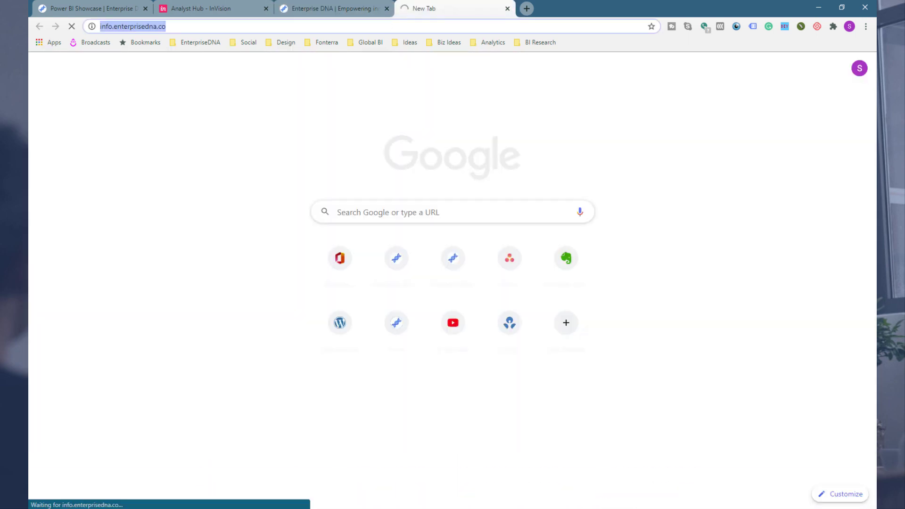
# - Scroll the Power BI Showcase page to Insurance Complaints, then return to Power BI Desktop
pyautogui.click(40, 10)
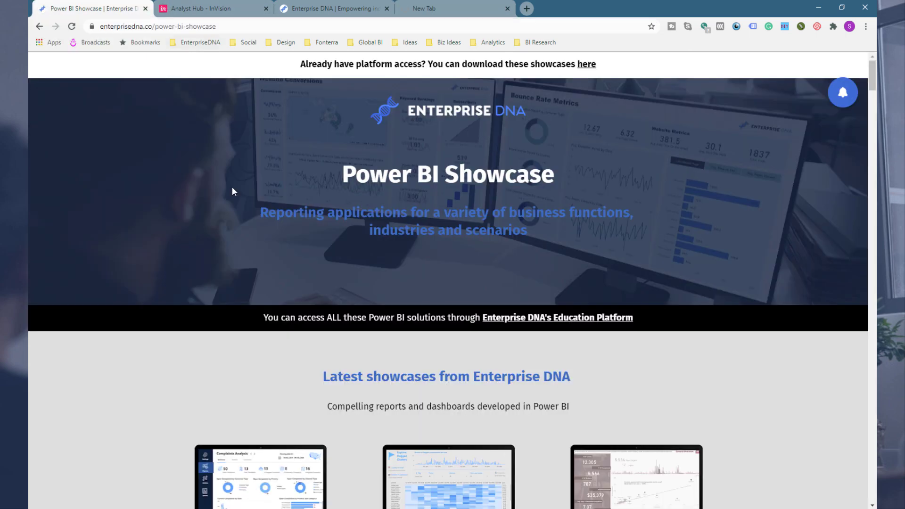
pyautogui.scroll(-5, 210, 271)
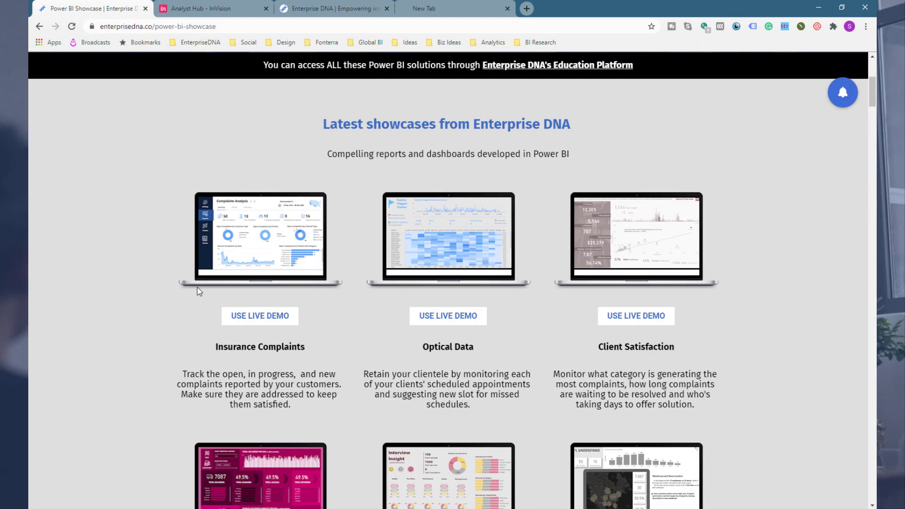
pyautogui.scroll(4, 199, 291)
pyautogui.scroll(-2, 227, 385)
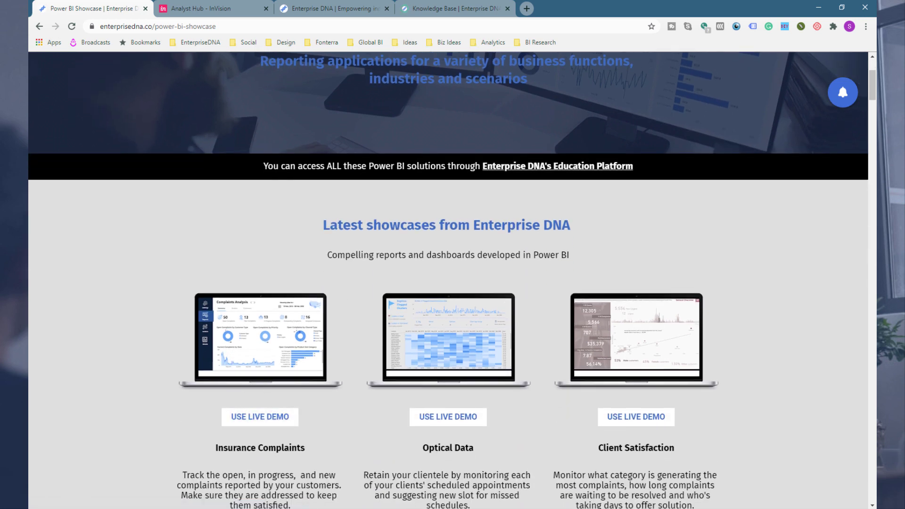
pyautogui.hotkey('alt', 'Tab')
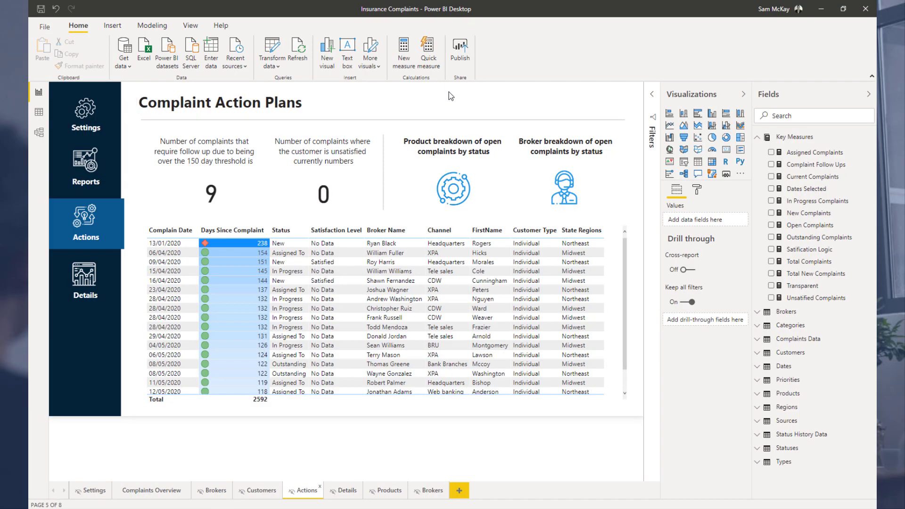